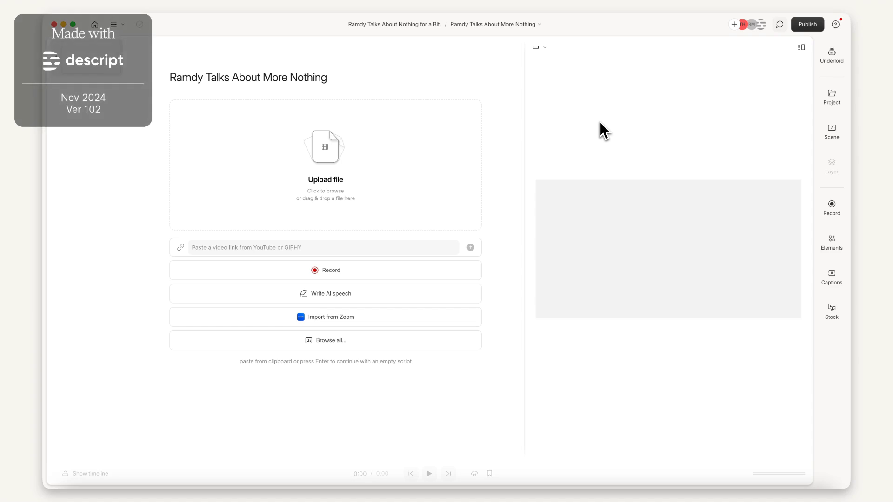
Add Demo Clip-2.mp4 from the computer into the script of the untitled composition
left_click(802, 144)
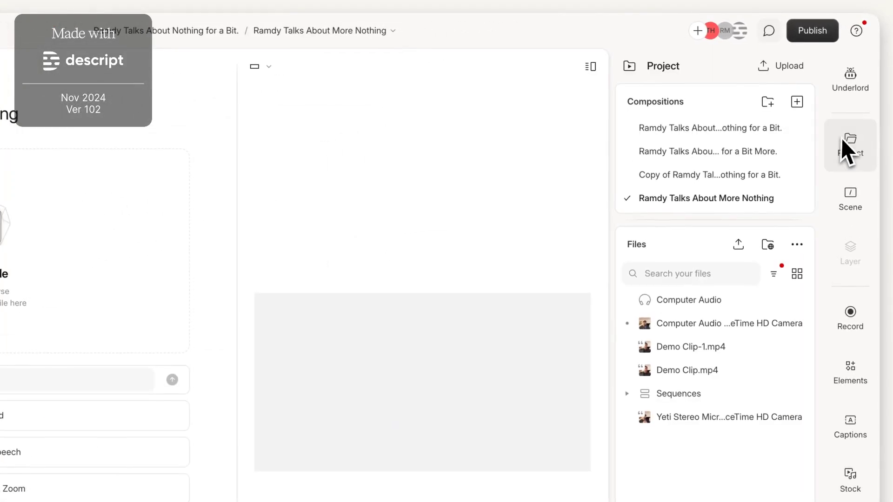
left_click(744, 244)
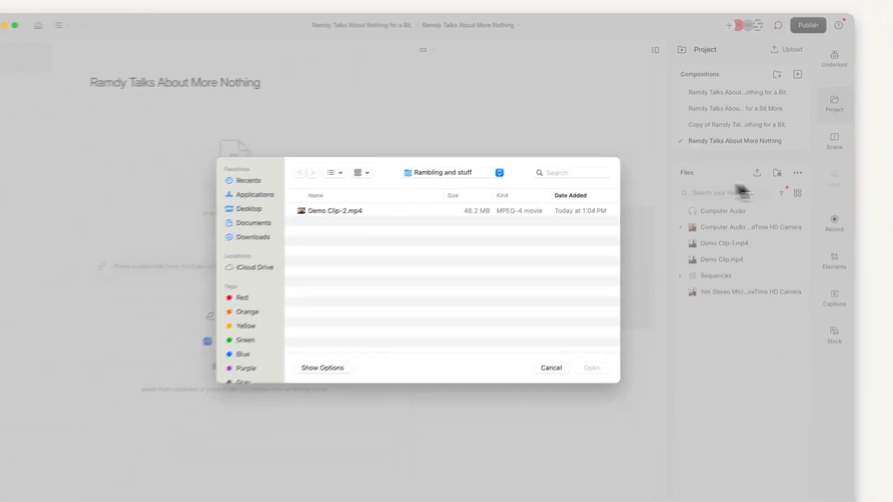
mouse_move(422, 199)
left_mouse_down()
mouse_move(380, 203)
mouse_move(249, 141)
left_mouse_up()
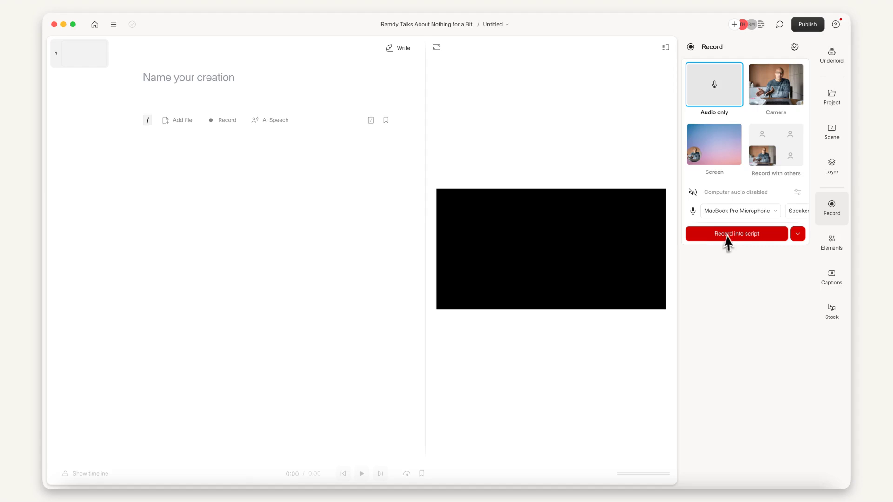
Start an audio-only recording into the script, with transcription
left_click(727, 236)
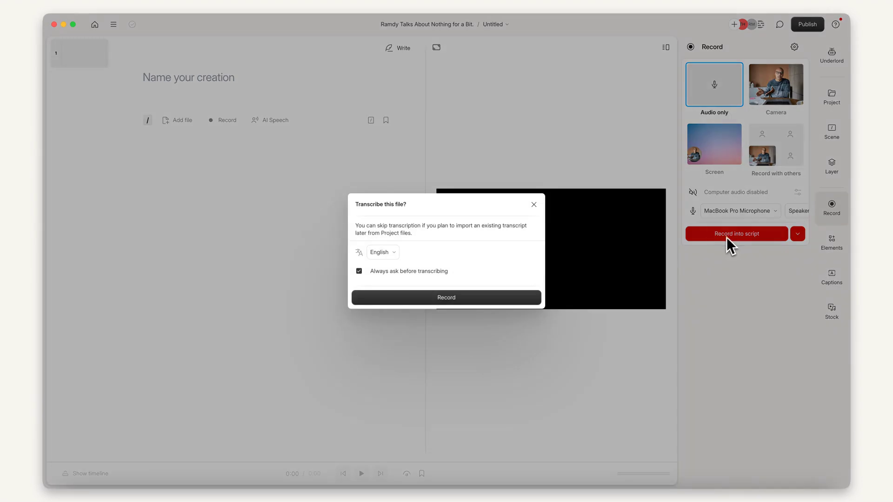
left_click(463, 305)
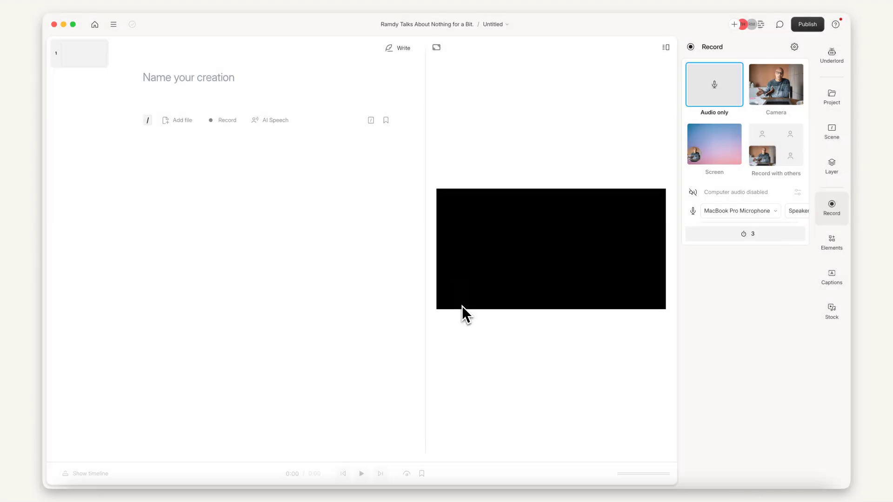
left_click(833, 102)
Import the YouTube video from its pasted link, adding Demo Clip-4.mp4 to the project
left_click(762, 238)
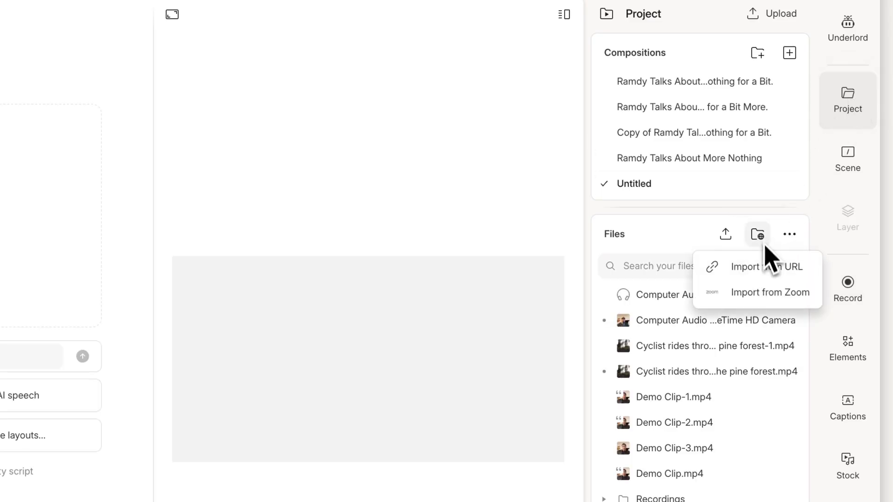
left_click(764, 267)
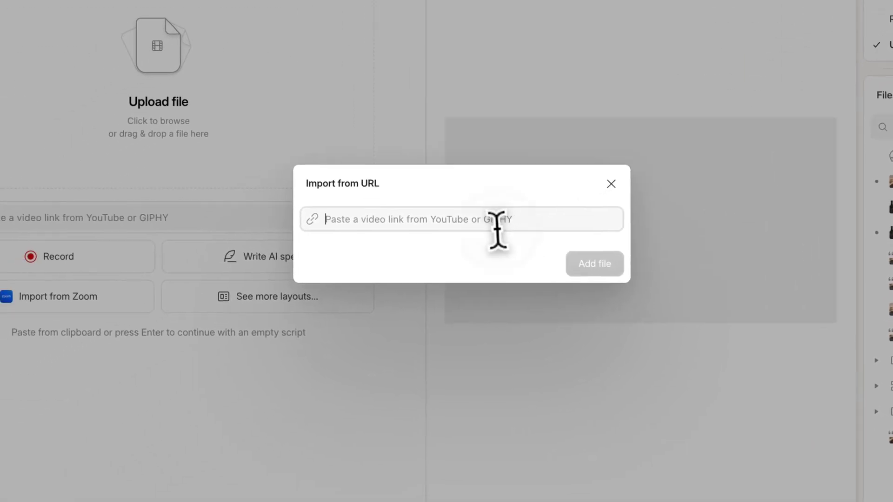
type("https://www.youtube.com/watch?v=79dRQvbmRt4")
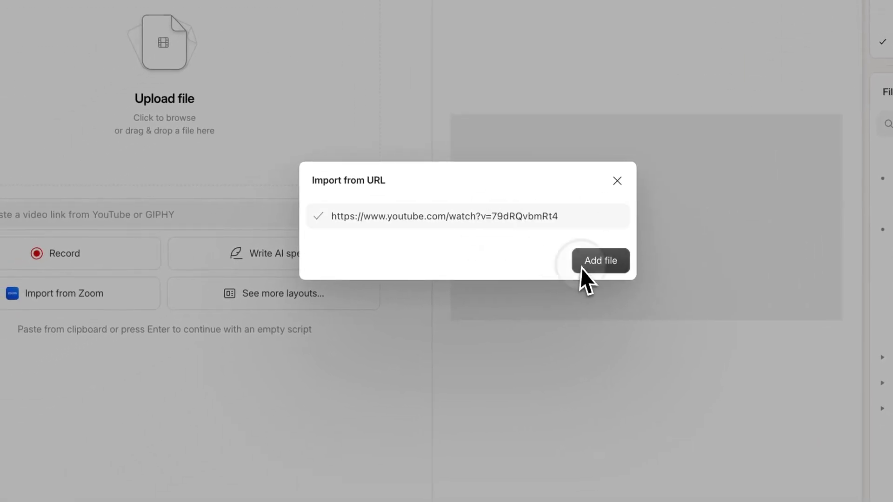
left_click(584, 269)
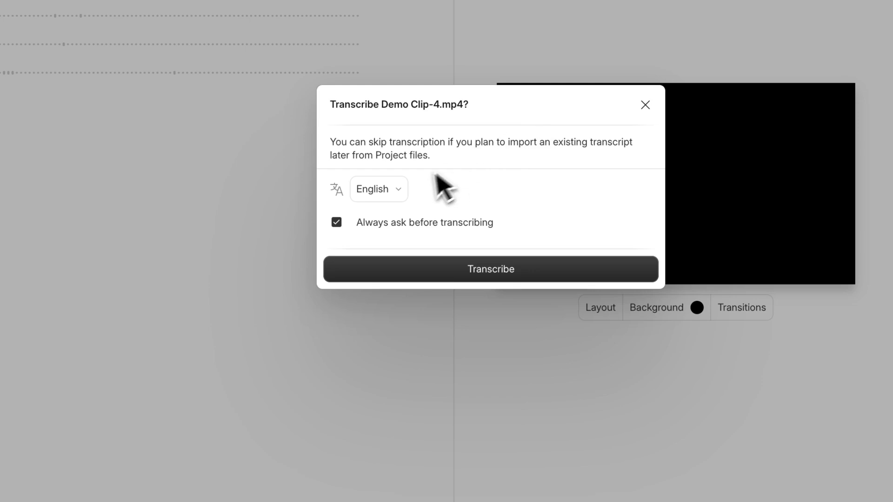
Start transcribing Demo Clip-4.mp4 in English with speaker name Ramdy
left_click(399, 190)
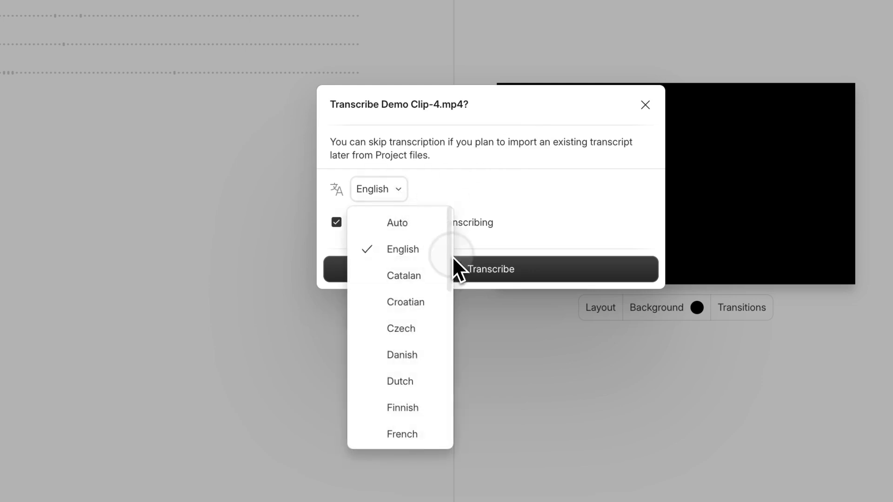
left_click_drag(452, 256, 447, 422)
left_click(509, 276)
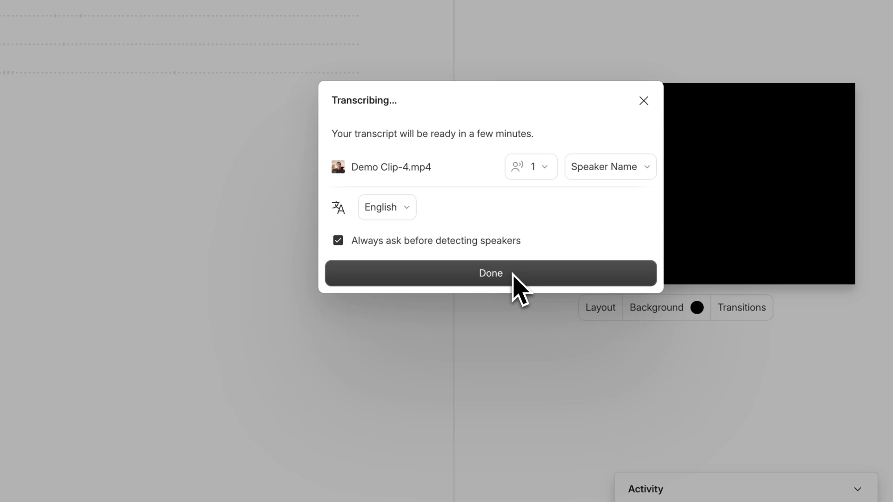
left_click(578, 169)
type("Ramdy")
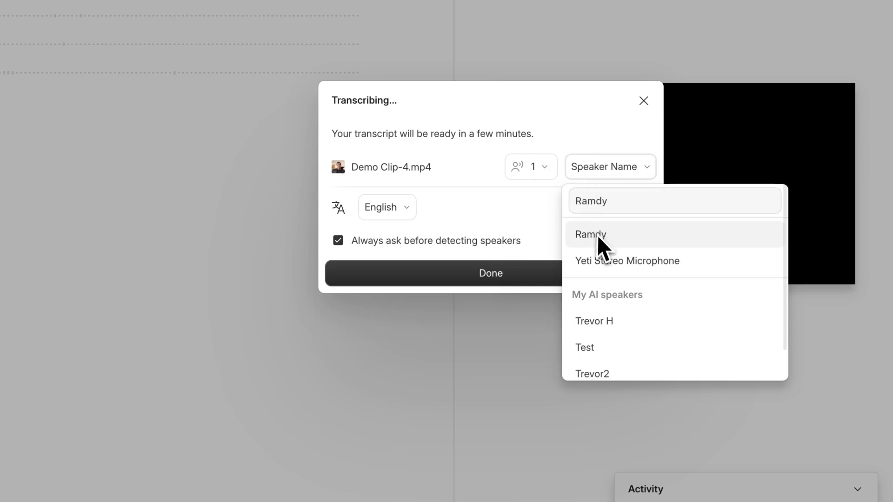
left_click(590, 234)
Set the speaker count, then identify the clip's speaker as Ramdy and add labels
left_click(575, 171)
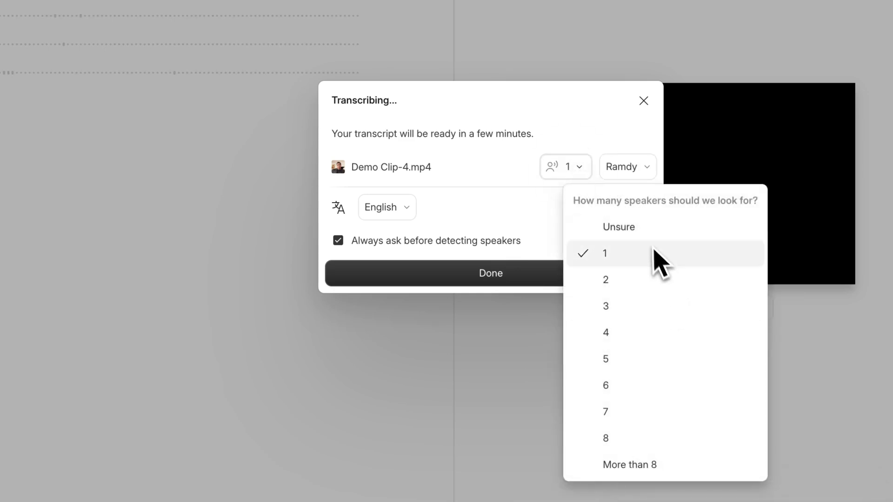
left_click(642, 230)
left_click(517, 237)
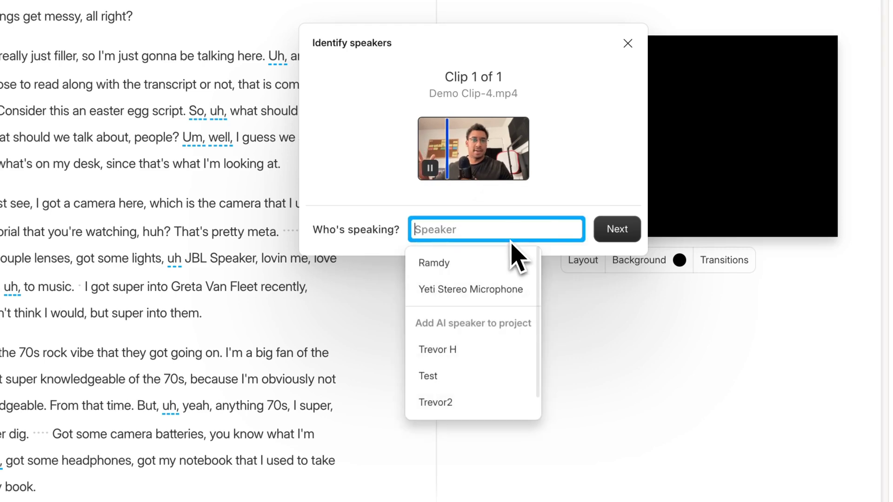
left_click(489, 262)
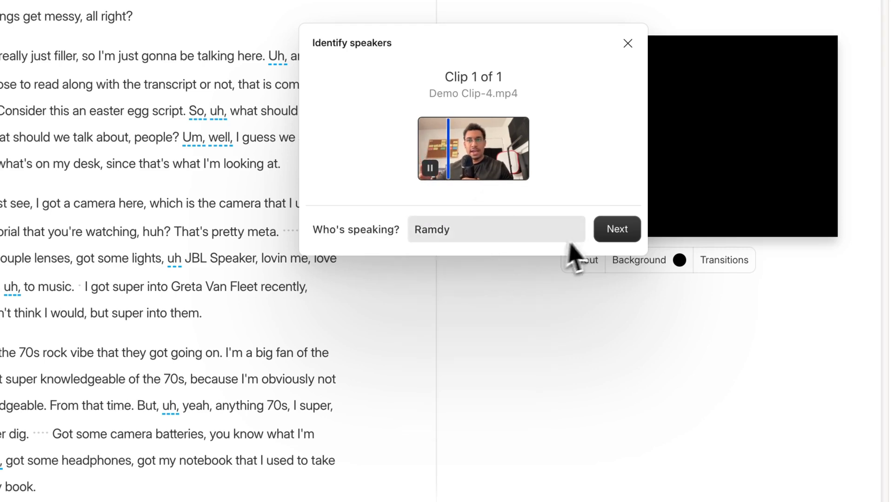
left_click(607, 231)
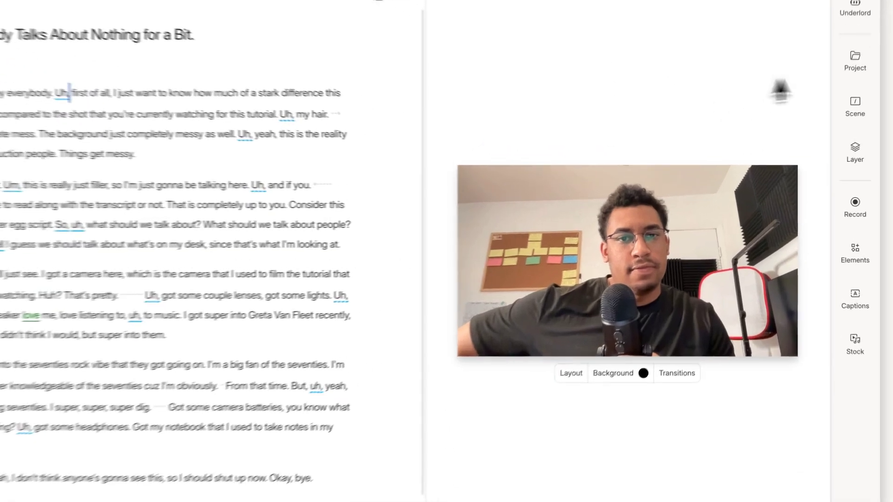
left_click(833, 97)
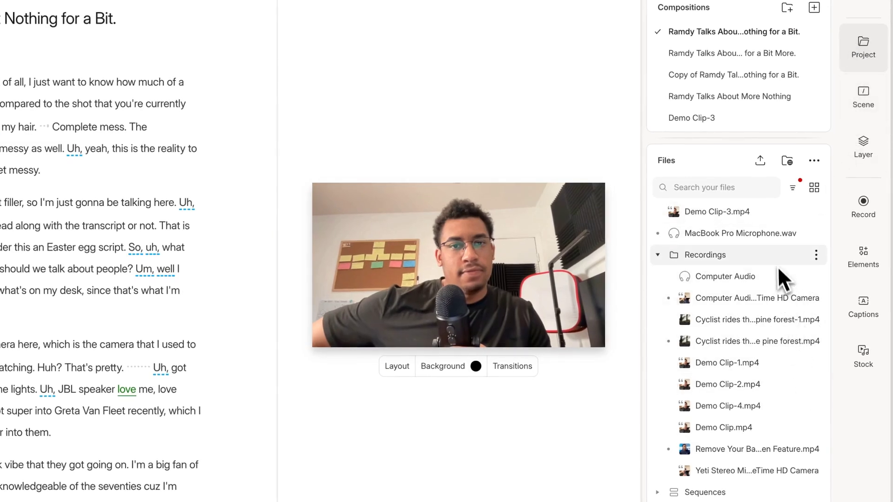
left_click(767, 240)
left_click(760, 217, "shift")
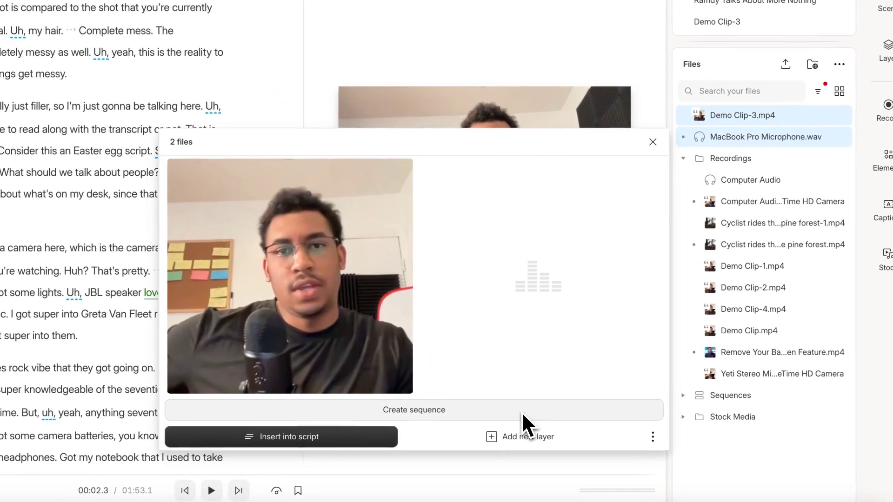
left_click(522, 414)
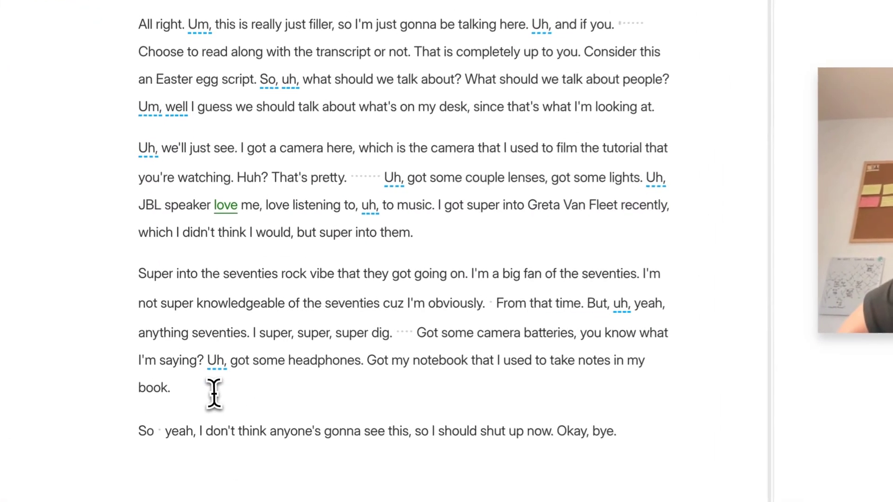
Insert Demo Clip-3.mp4 in a new paragraph after 'book.', then drag the cyclist pine-forest clip onto the canvas
left_click(213, 396)
key("Return")
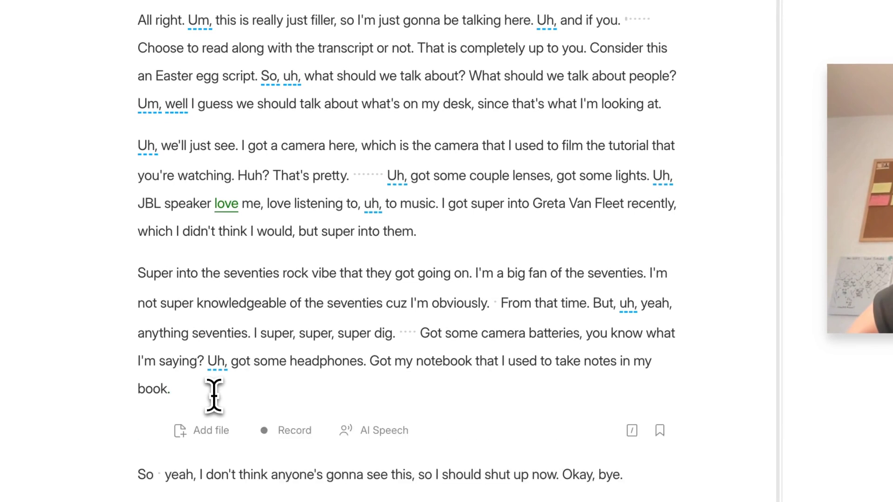
left_click(209, 432)
left_click(372, 196)
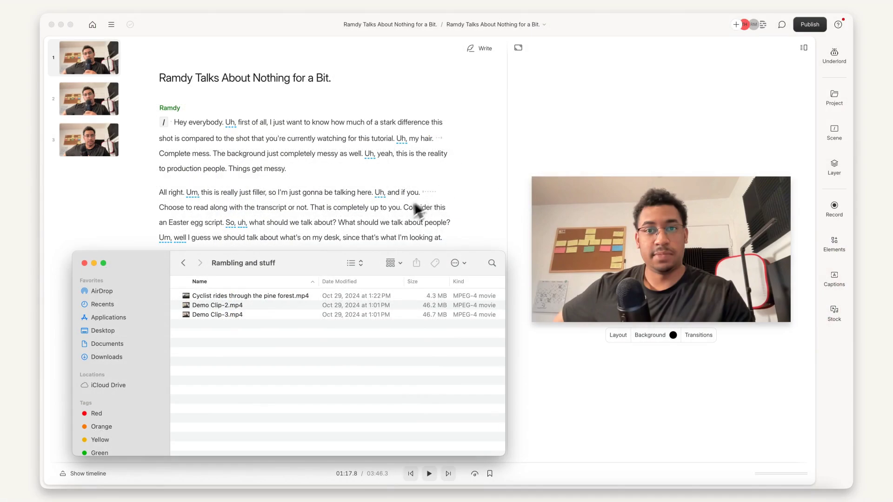
left_click_drag(284, 298, 622, 265)
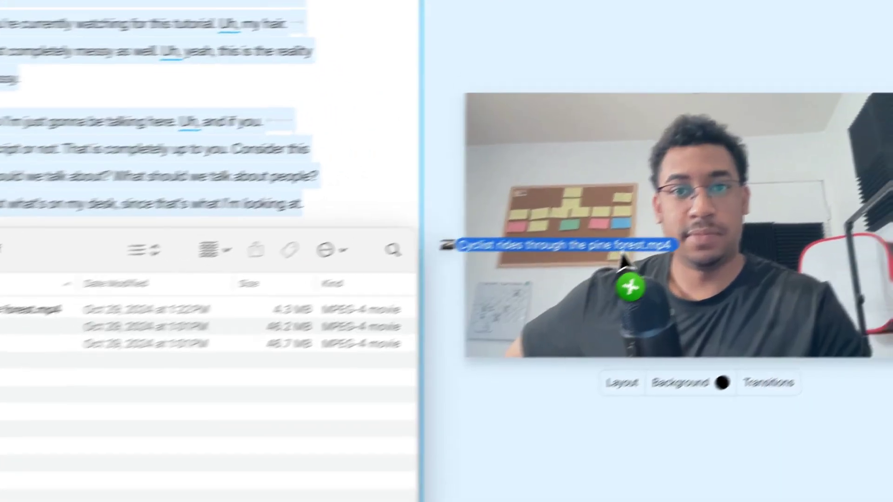